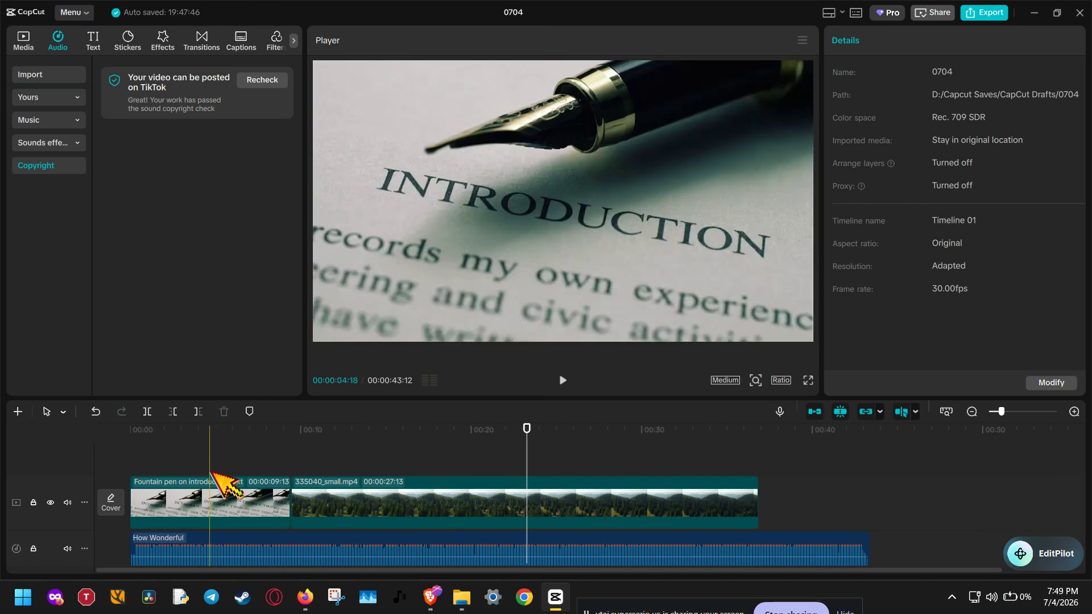
pyautogui.click(557, 489)
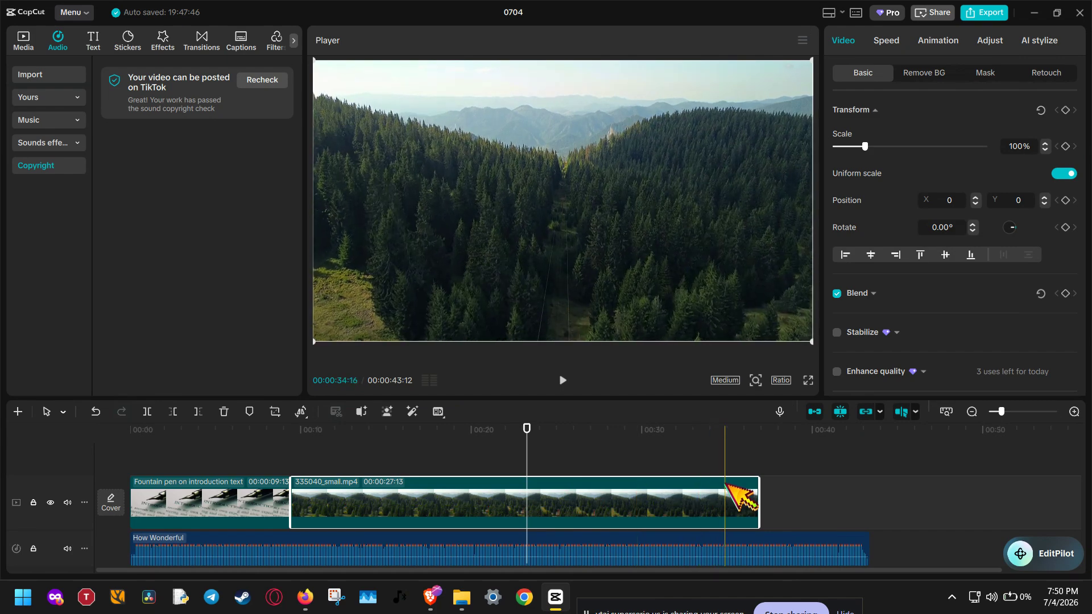
pyautogui.click(732, 452)
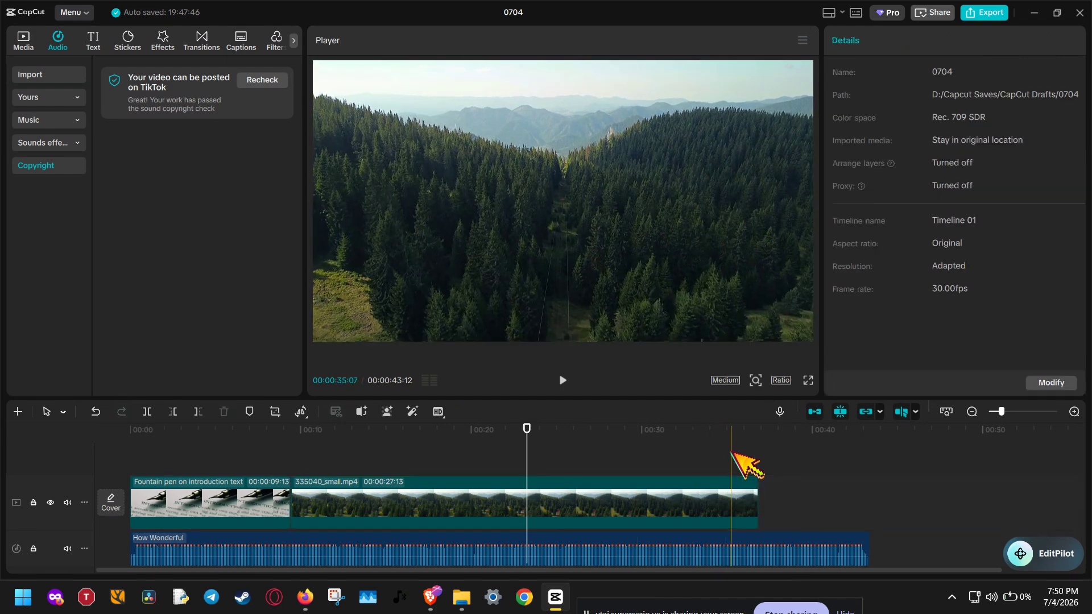
pyautogui.click(390, 457)
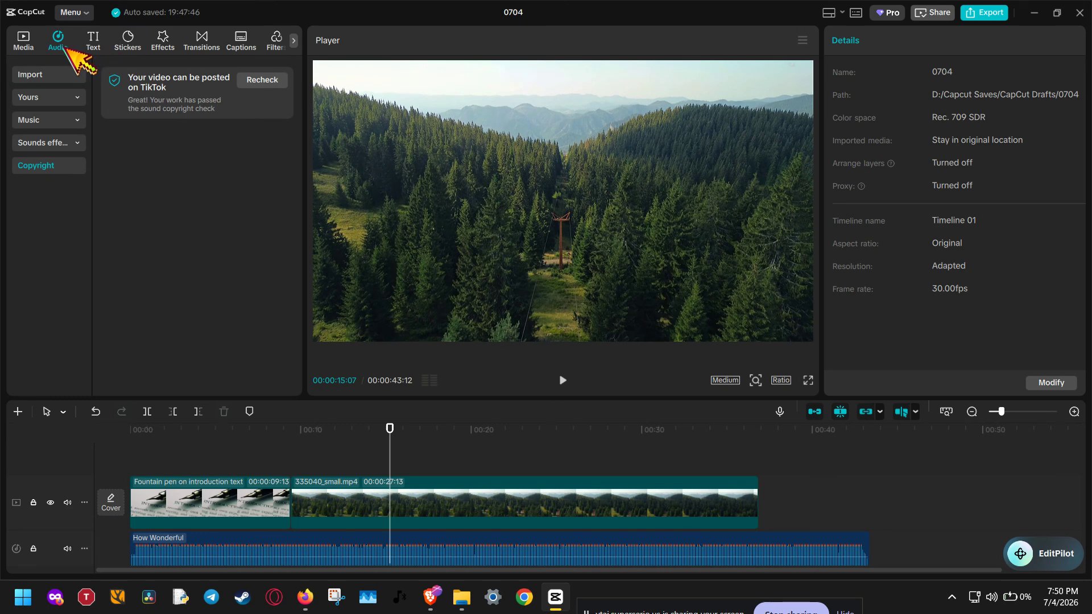
# - Add the LOCATION text template from the trending text templates to the timeline at about 15 seconds
pyautogui.click(161, 39)
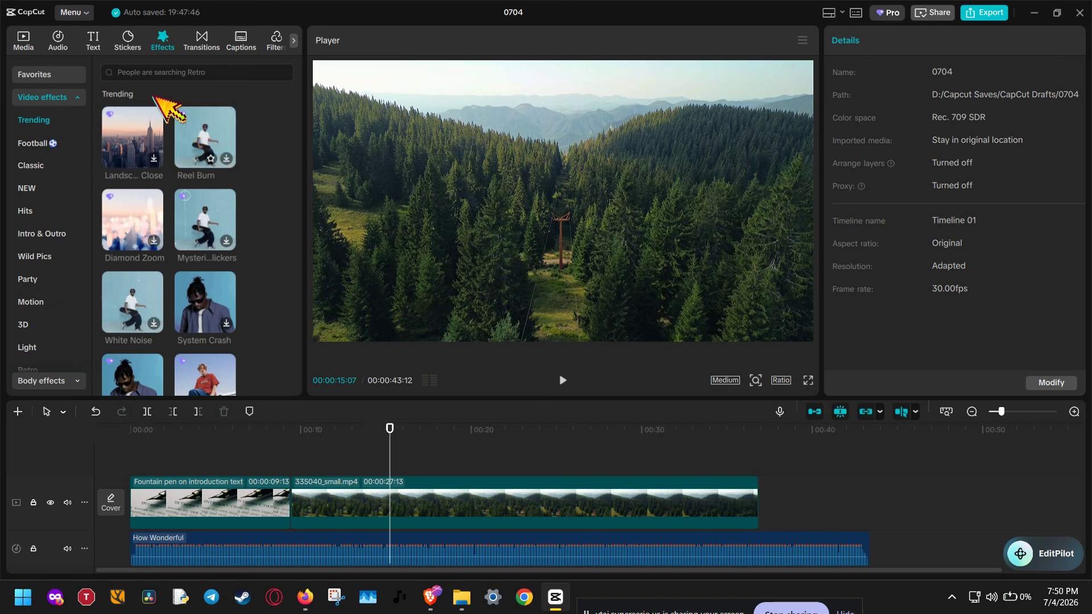
pyautogui.click(94, 43)
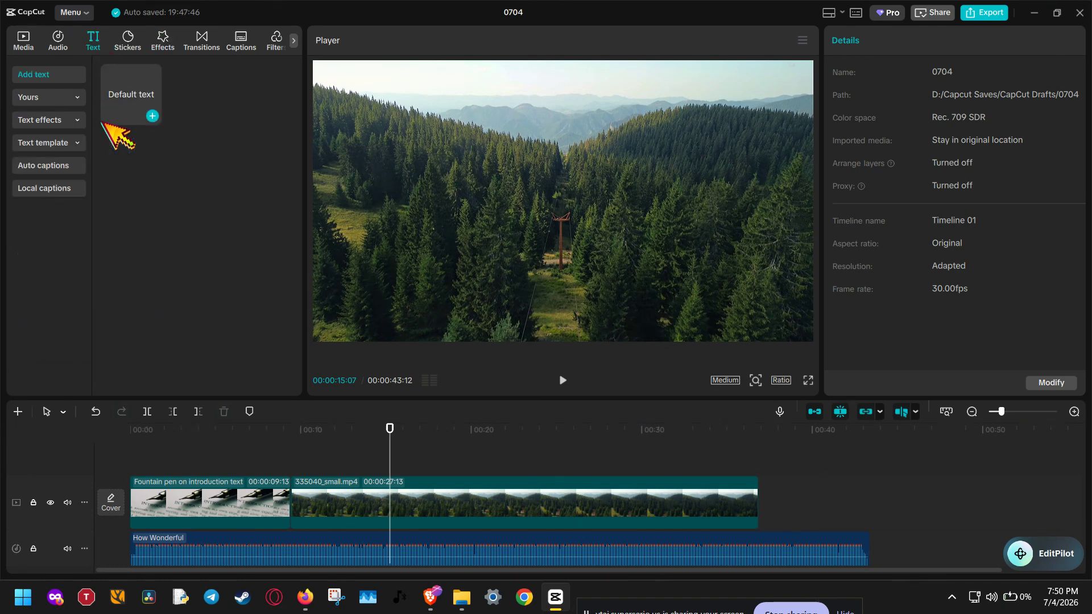
pyautogui.click(41, 144)
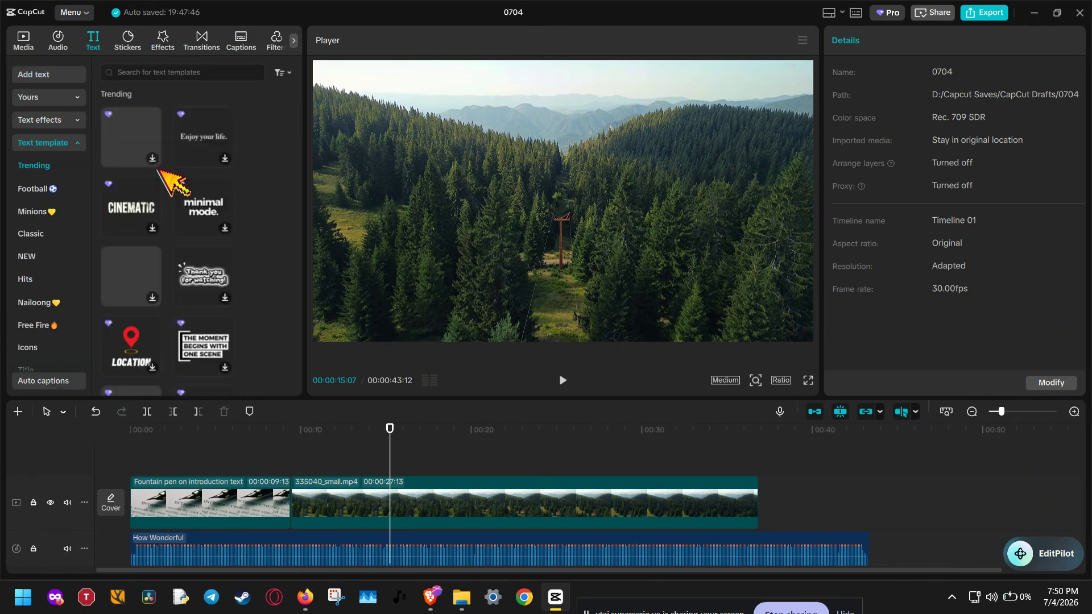
pyautogui.scroll(-1, 153, 282)
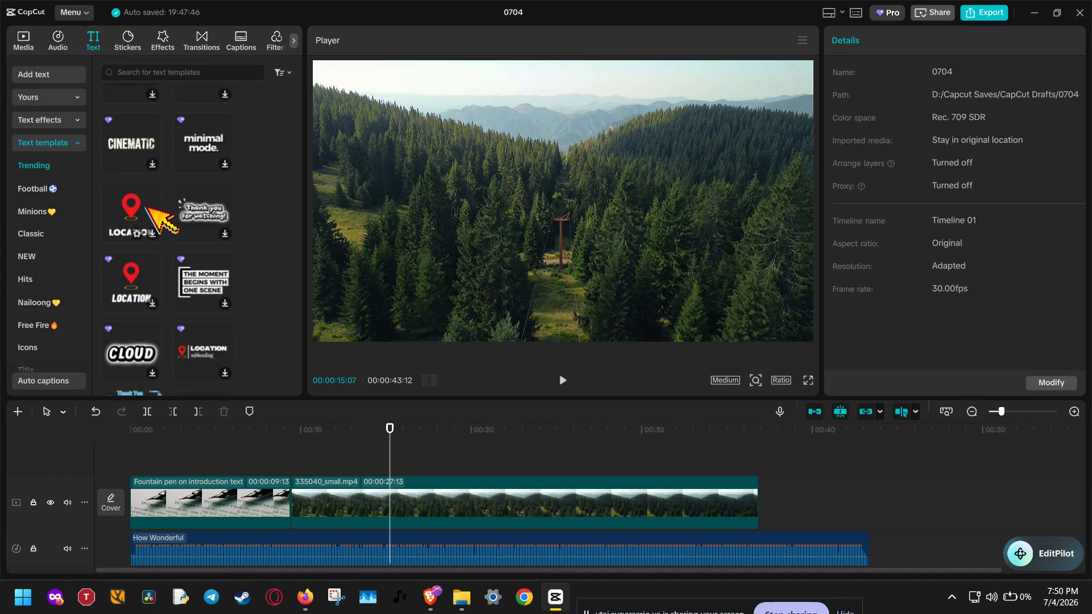
pyautogui.moveTo(163, 212); pyautogui.dragTo(374, 463)
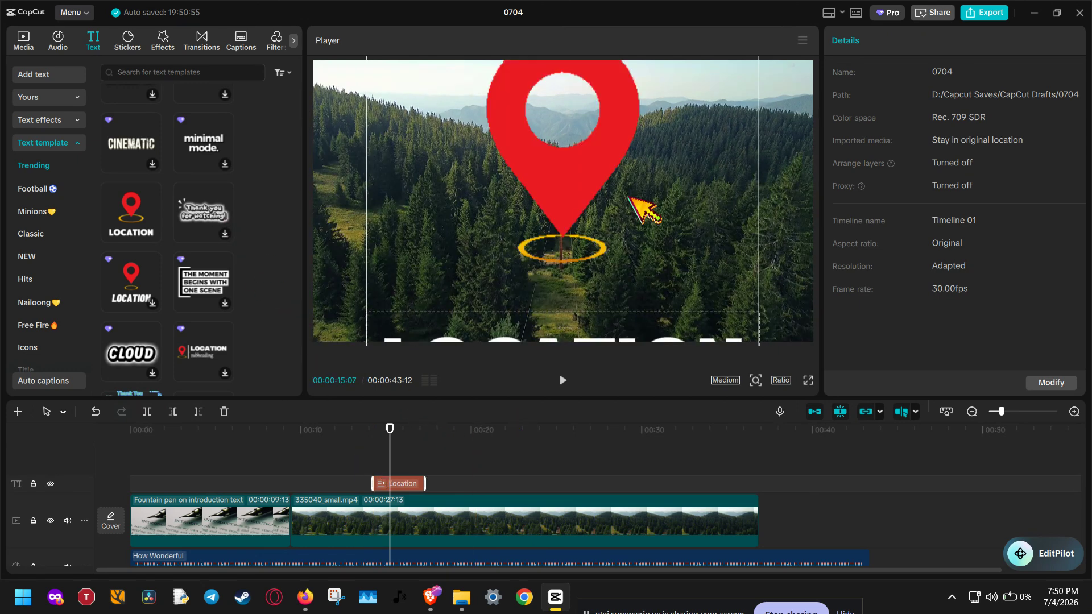
# - Play back the preview to check the LOCATION text template over the forest video
pyautogui.click(562, 380)
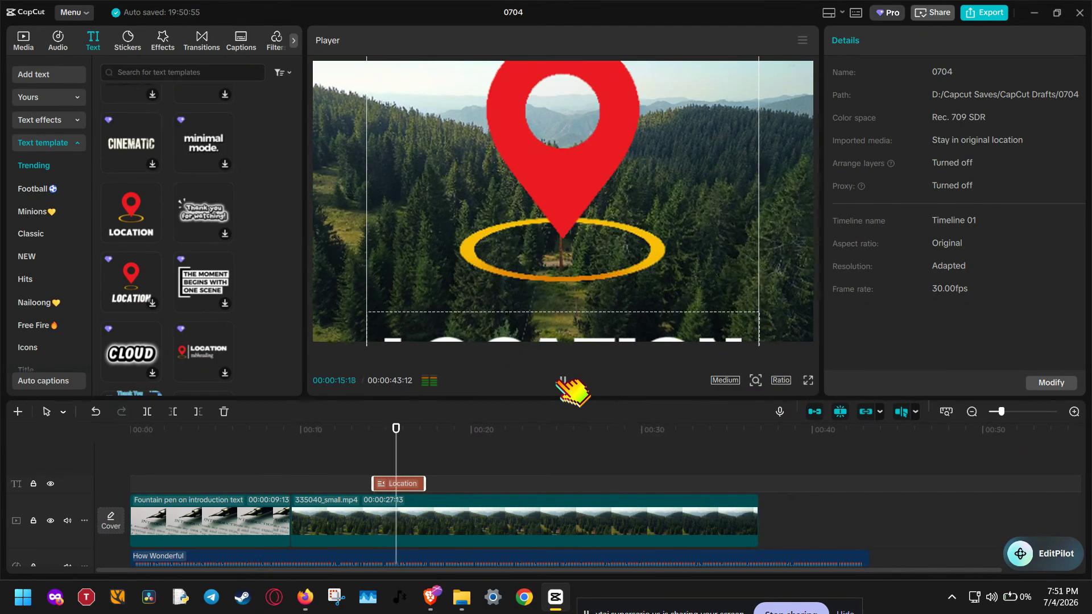
pyautogui.click(562, 380)
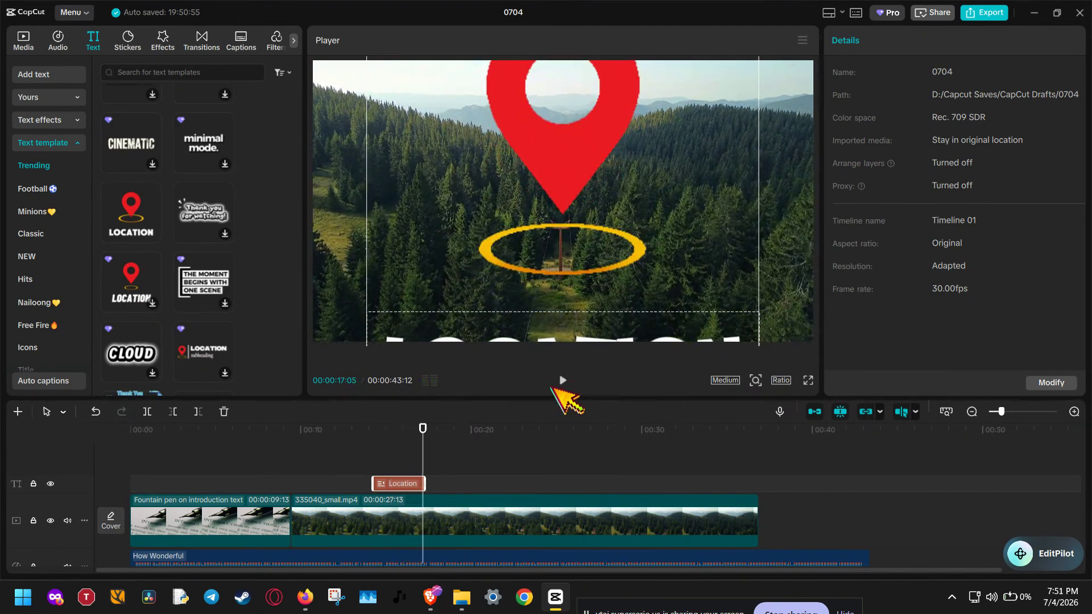
pyautogui.click(487, 437)
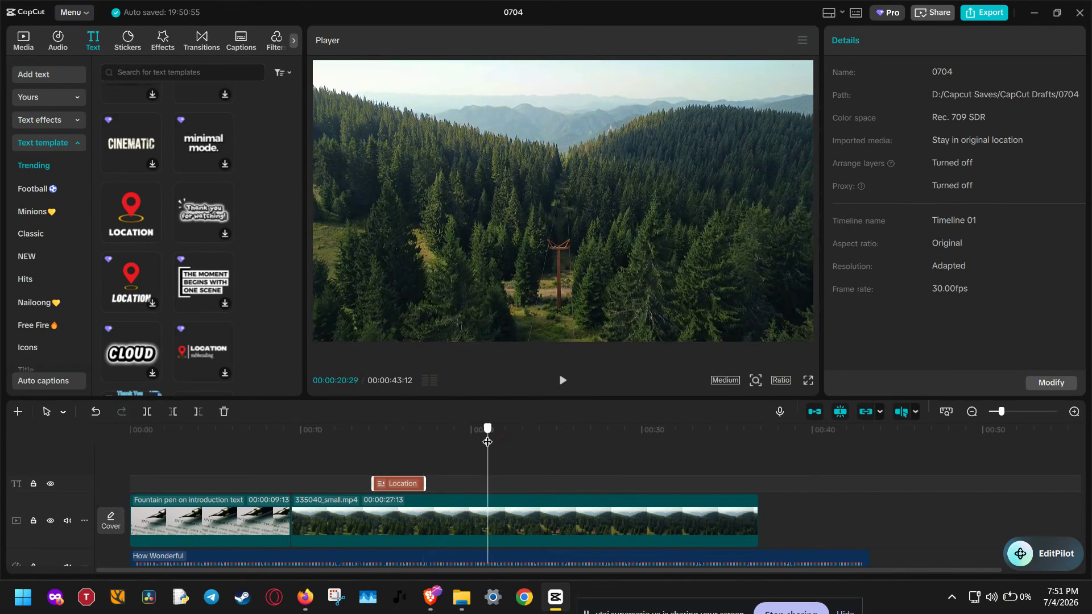
# - Add the pink flower sticker from the trending stickers to the timeline at about 20 seconds
pyautogui.click(129, 38)
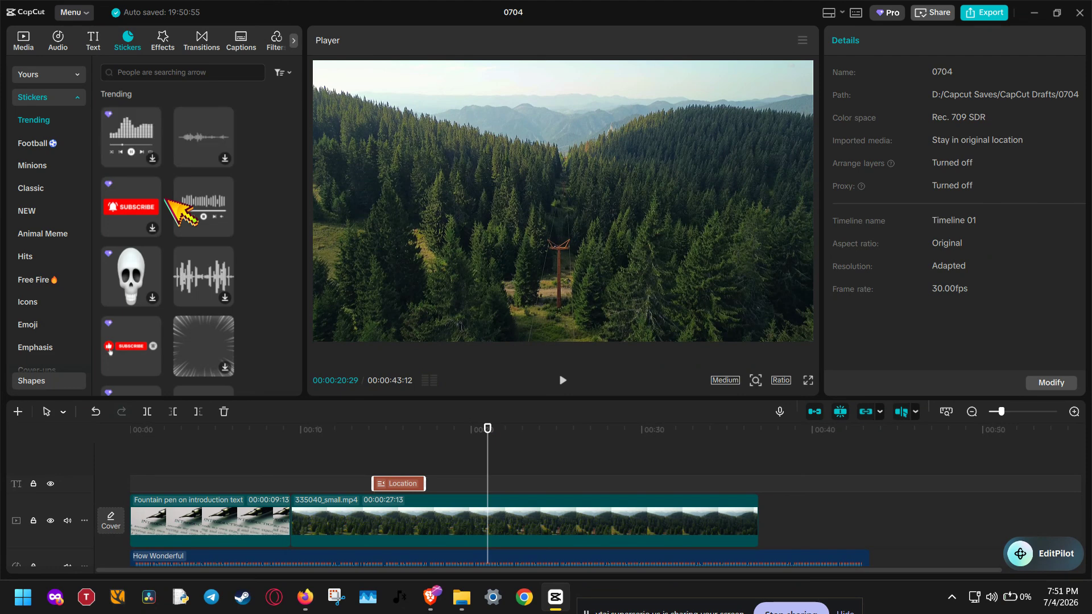
pyautogui.scroll(-5, 171, 193)
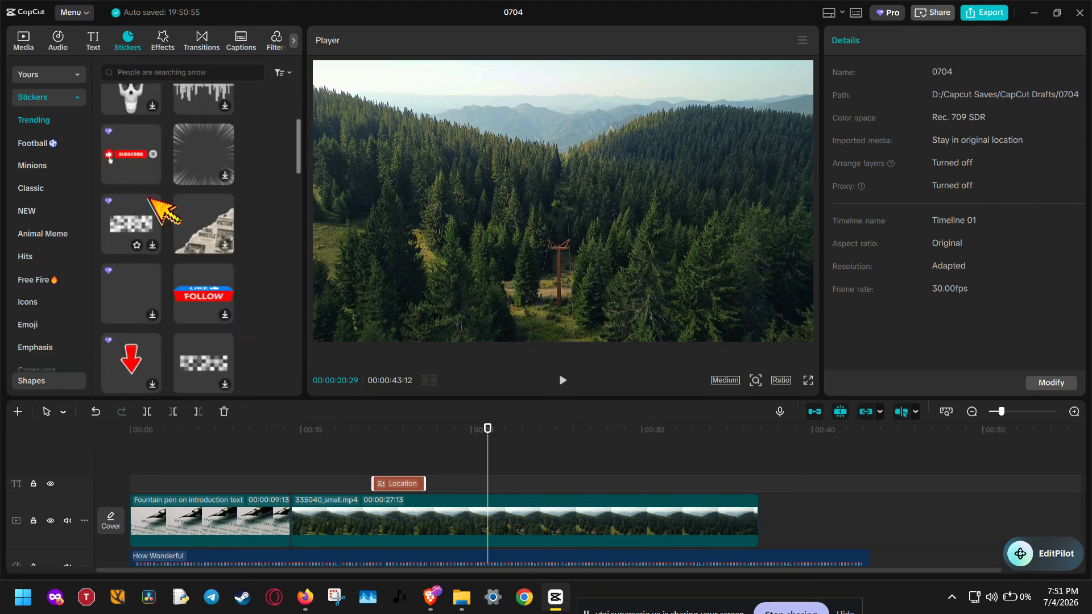
pyautogui.scroll(-4, 193, 179)
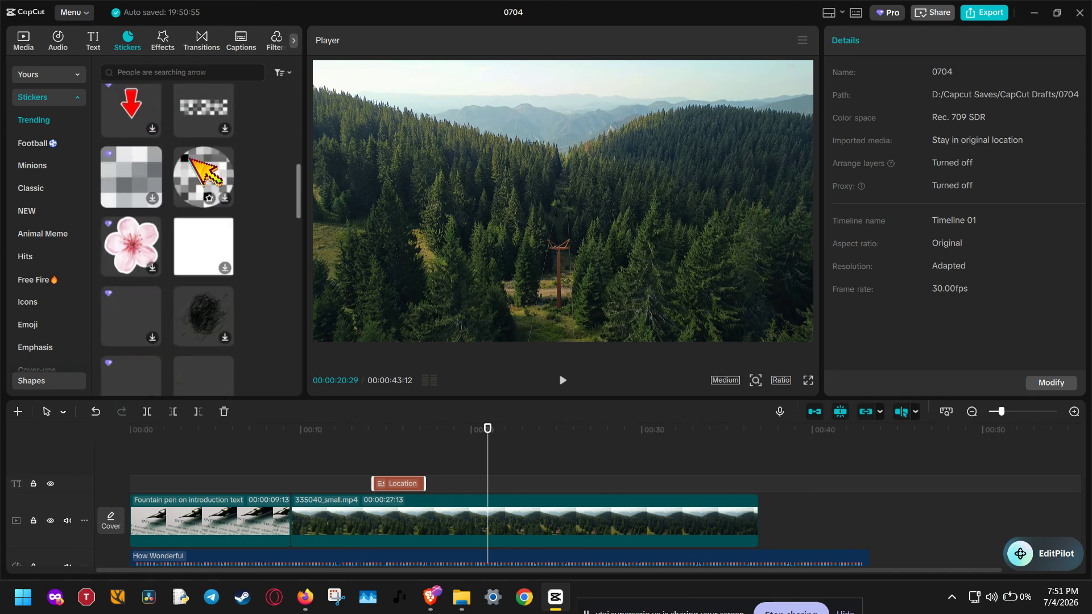
pyautogui.moveTo(146, 218); pyautogui.dragTo(473, 486)
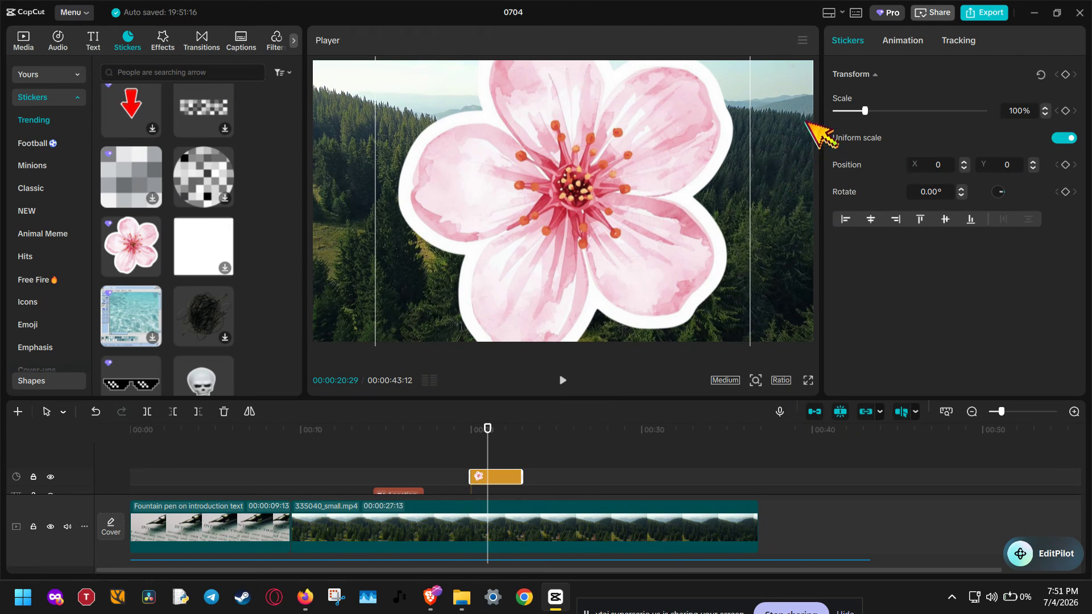
# - Shrink the flower sticker to 17% and place it on the right side of the video frame
pyautogui.moveTo(866, 111); pyautogui.dragTo(847, 111)
pyautogui.moveTo(592, 211); pyautogui.dragTo(763, 275)
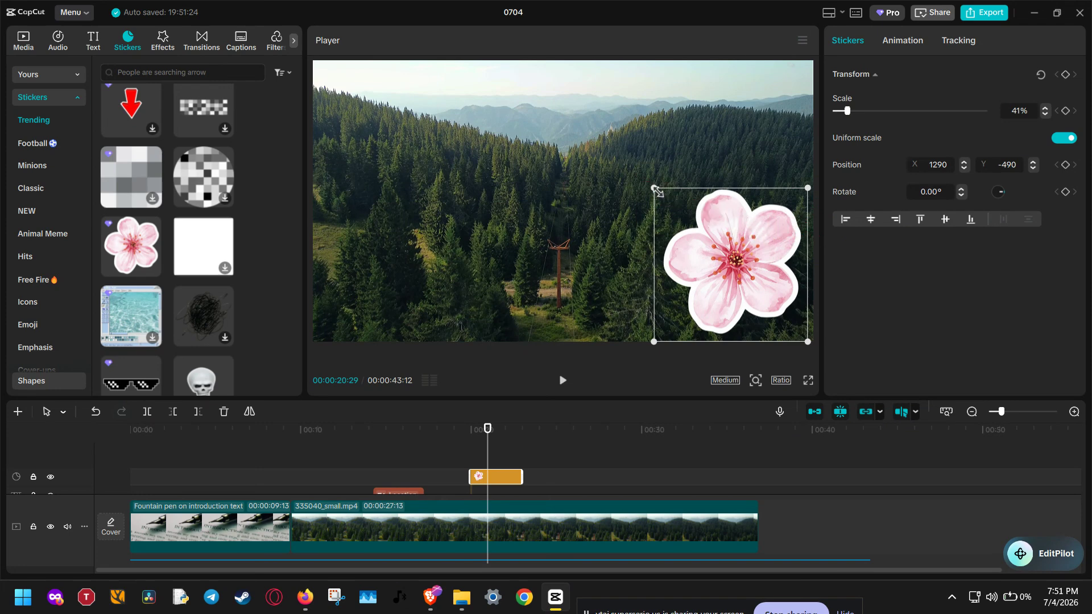
pyautogui.moveTo(654, 187); pyautogui.dragTo(716, 246)
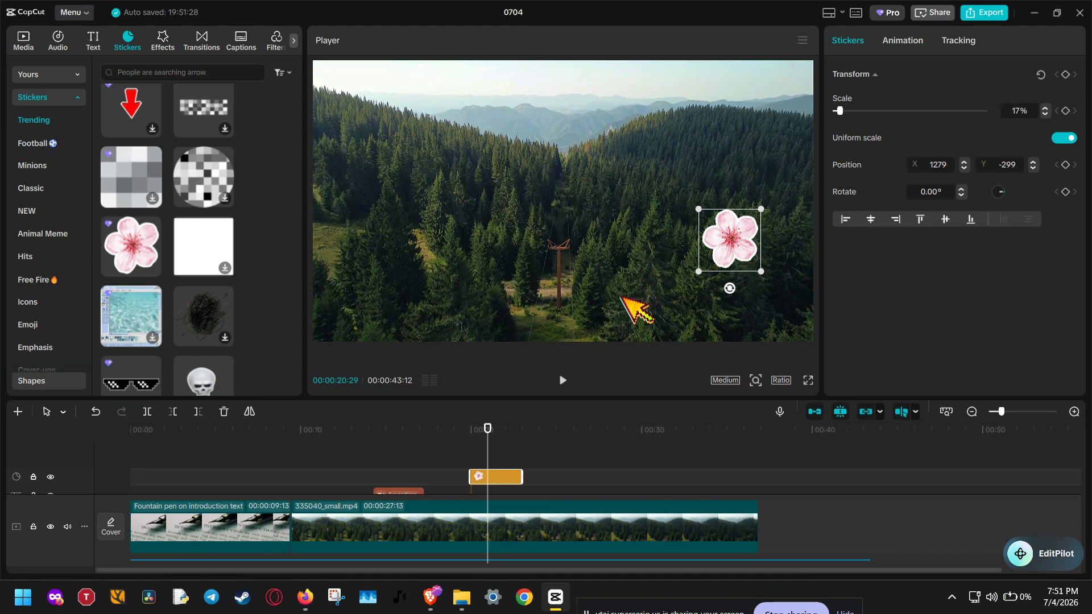
# - Scale the LOCATION text to 33% and move it up towards the centre of the frame
pyautogui.click(404, 445)
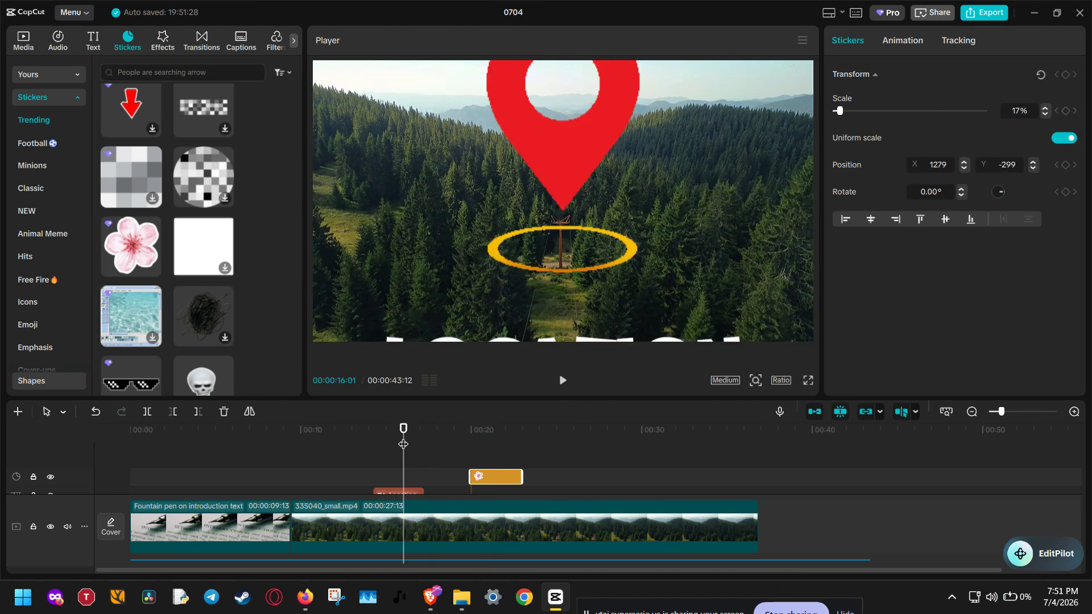
pyautogui.click(584, 144)
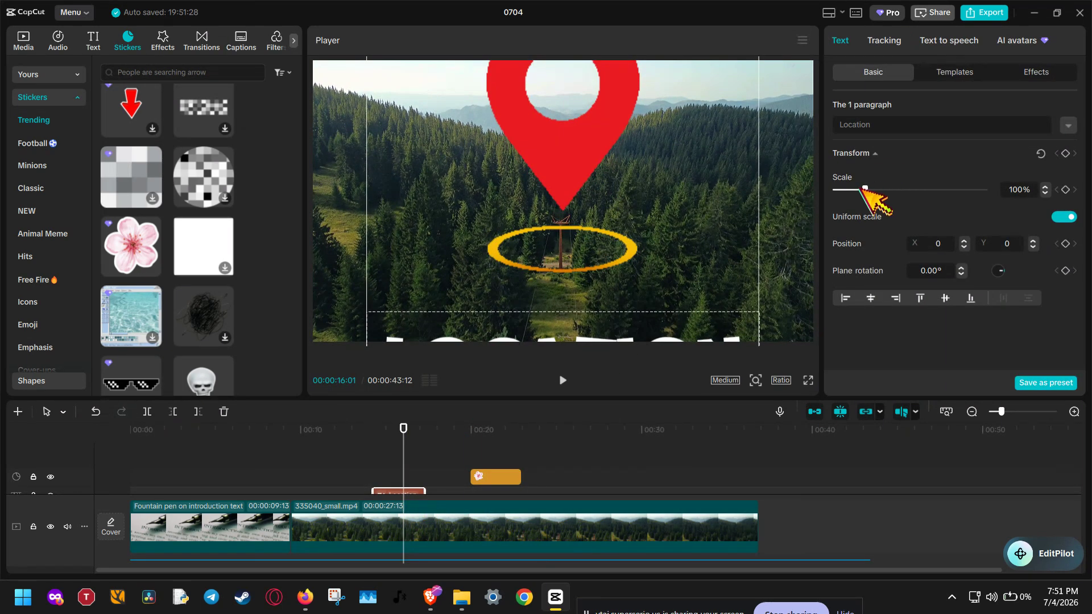
pyautogui.moveTo(865, 189)
pyautogui.mouseDown()
pyautogui.moveTo(837, 192)
pyautogui.moveTo(847, 193)
pyautogui.mouseUp()
pyautogui.moveTo(583, 179)
pyautogui.mouseDown()
pyautogui.moveTo(692, 162)
pyautogui.moveTo(603, 176)
pyautogui.moveTo(539, 243)
pyautogui.moveTo(566, 165)
pyautogui.mouseUp()
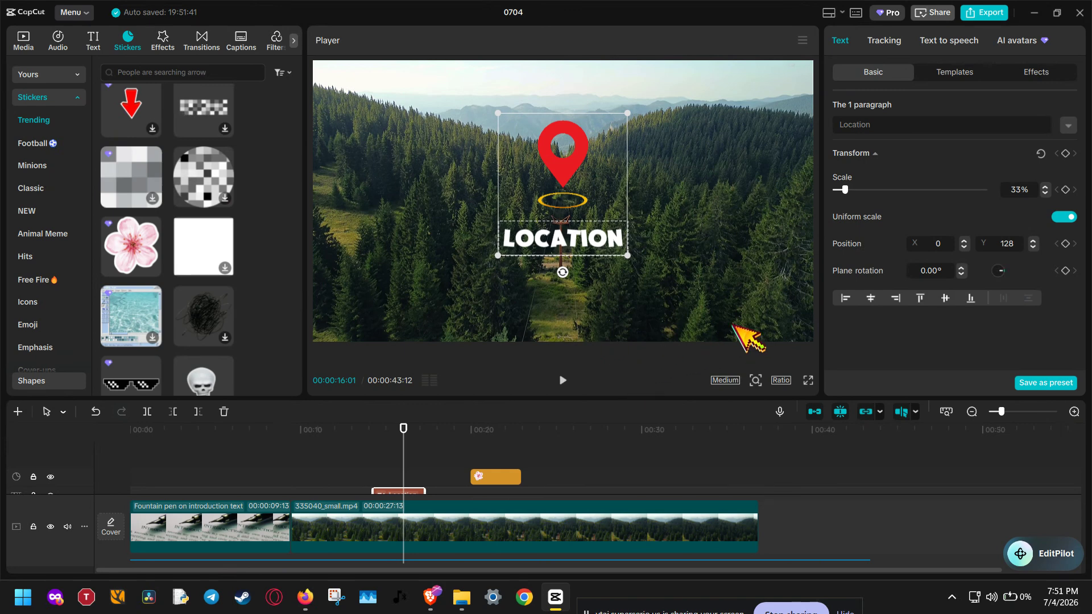
# - Move the flower sticker to the lower-left corner of the video frame
pyautogui.click(748, 333)
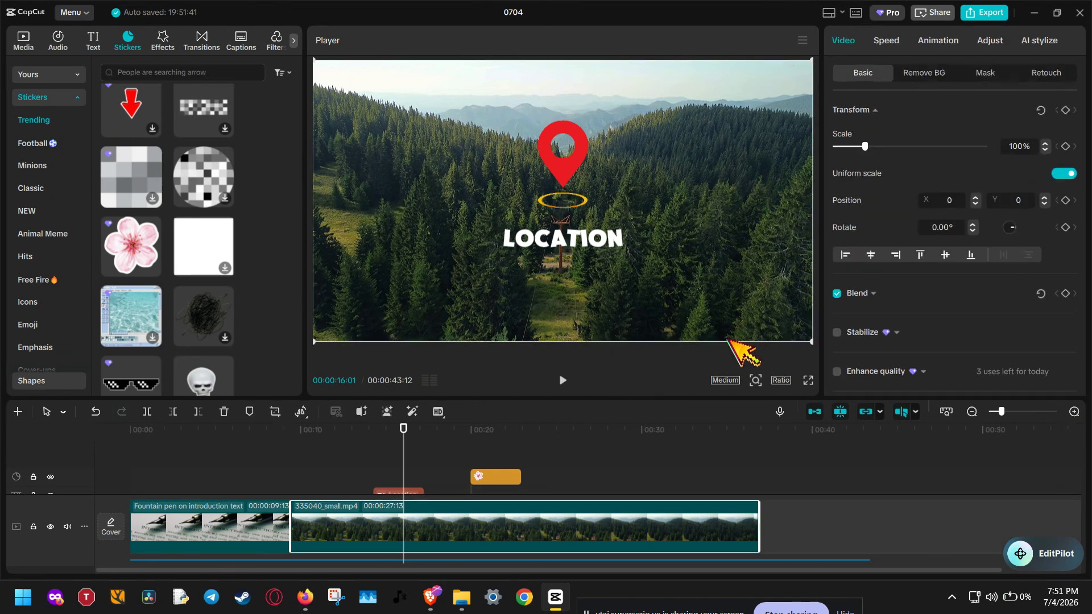
pyautogui.click(612, 438)
pyautogui.click(566, 451)
pyautogui.moveTo(564, 451); pyautogui.dragTo(491, 447)
pyautogui.moveTo(734, 249); pyautogui.dragTo(460, 249)
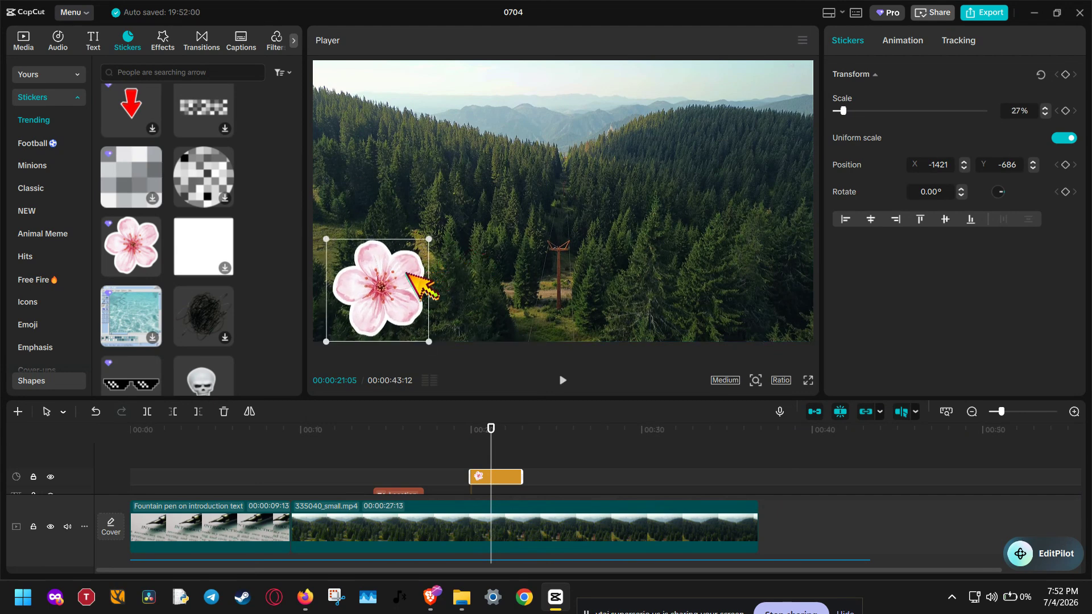
pyautogui.moveTo(384, 288)
pyautogui.mouseDown()
pyautogui.moveTo(512, 285)
pyautogui.moveTo(381, 282)
pyautogui.moveTo(385, 209)
pyautogui.moveTo(366, 116)
pyautogui.moveTo(368, 285)
pyautogui.mouseUp()
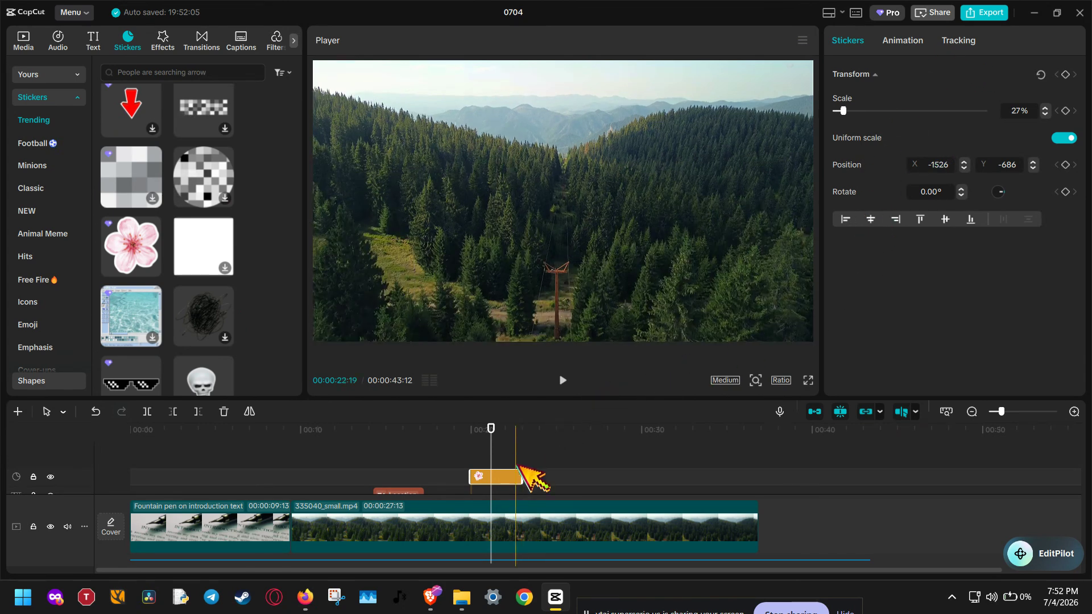
pyautogui.click(532, 526)
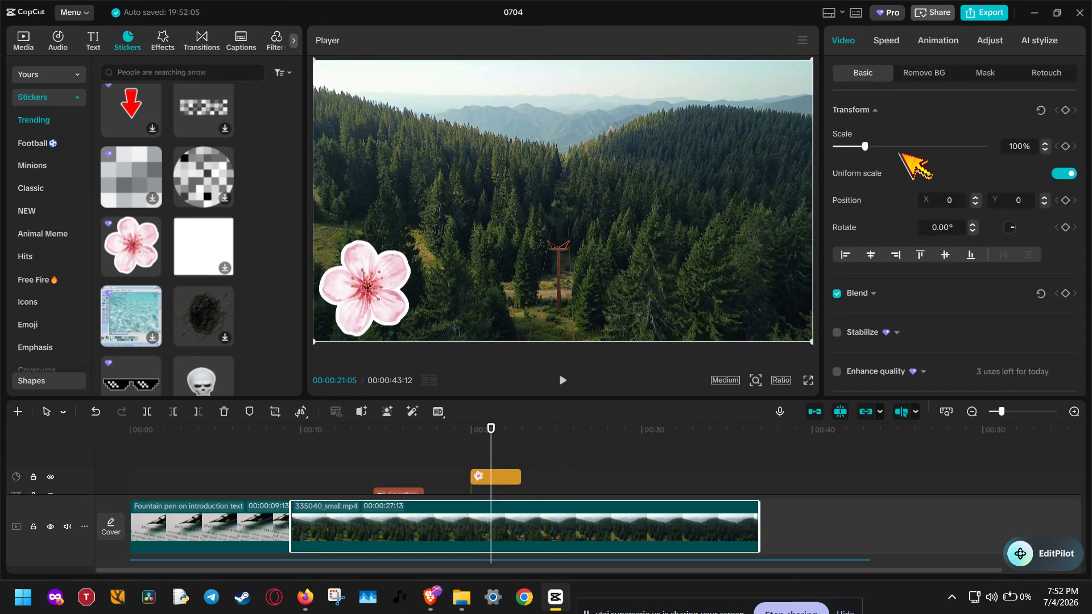
pyautogui.scroll(-3, 913, 162)
pyautogui.click(873, 192)
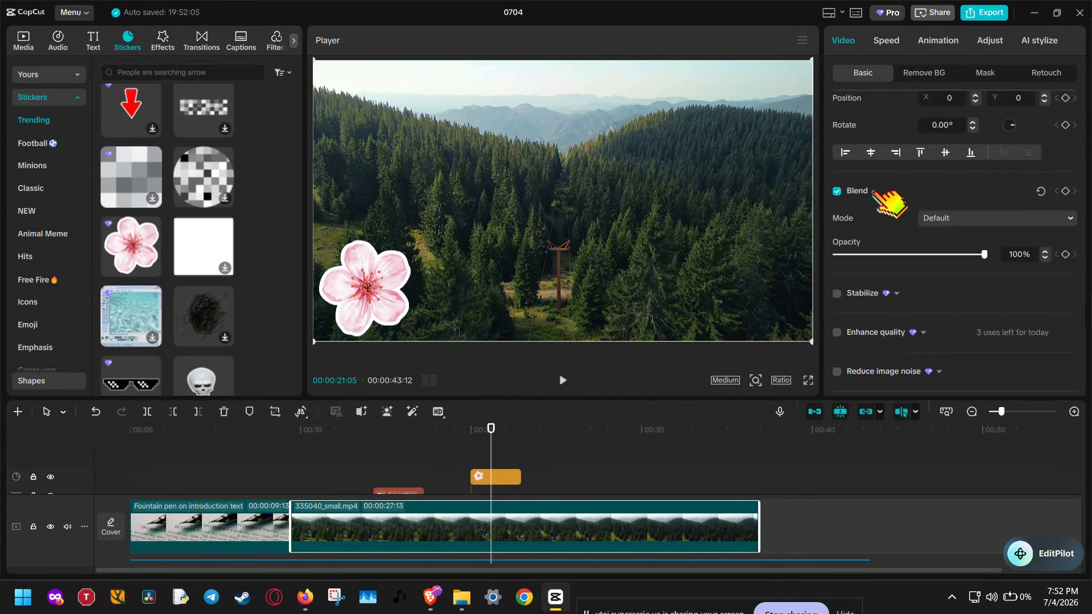
pyautogui.click(874, 191)
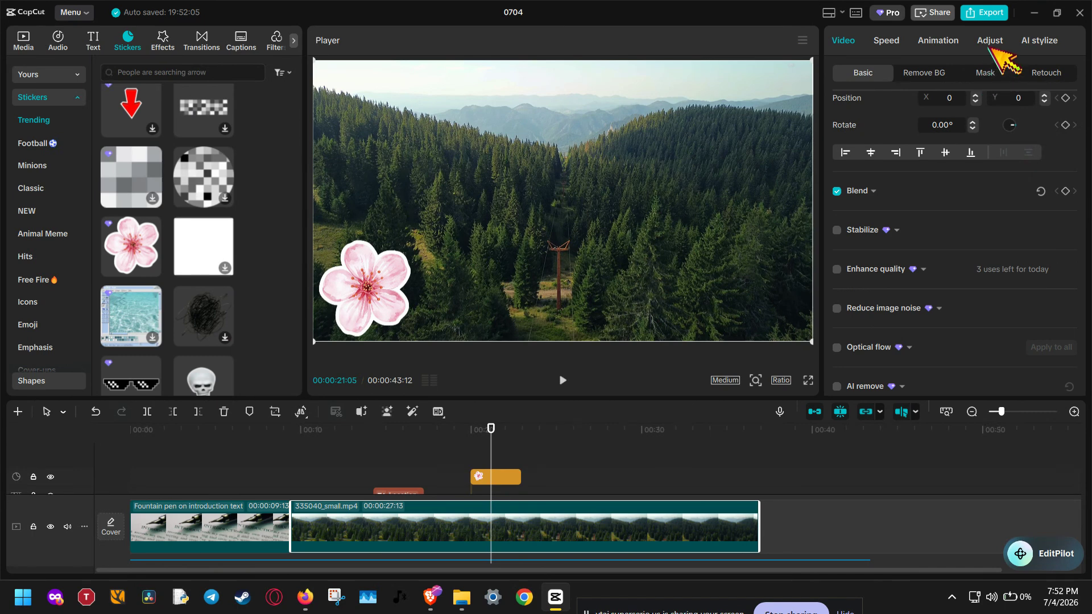
pyautogui.click(940, 41)
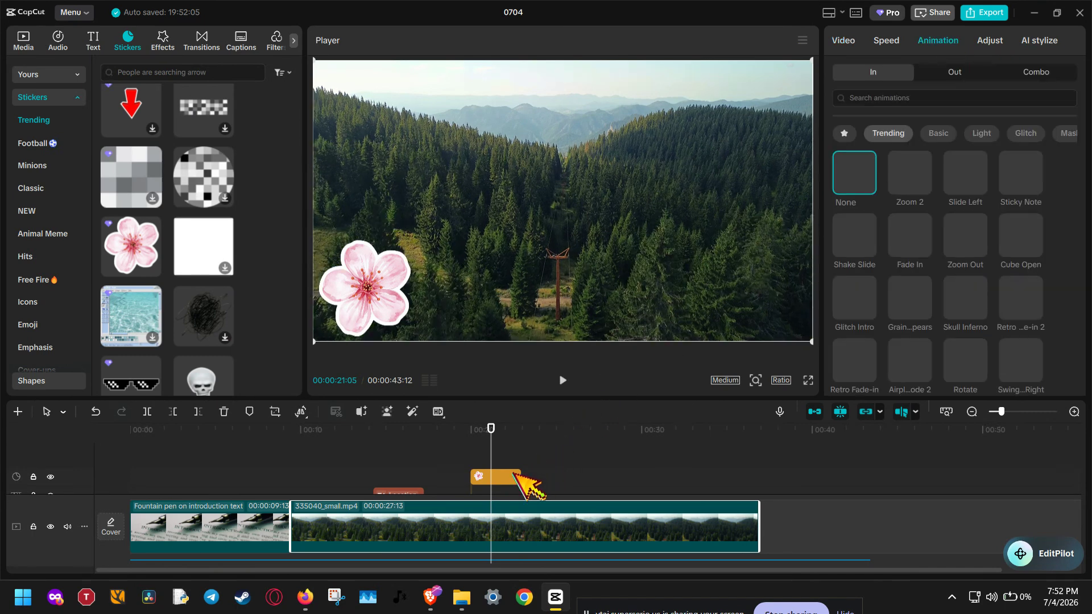
# - Try several in-animations on the flower sticker, settle on Paper Folds, and play it back
pyautogui.click(518, 478)
pyautogui.click(920, 41)
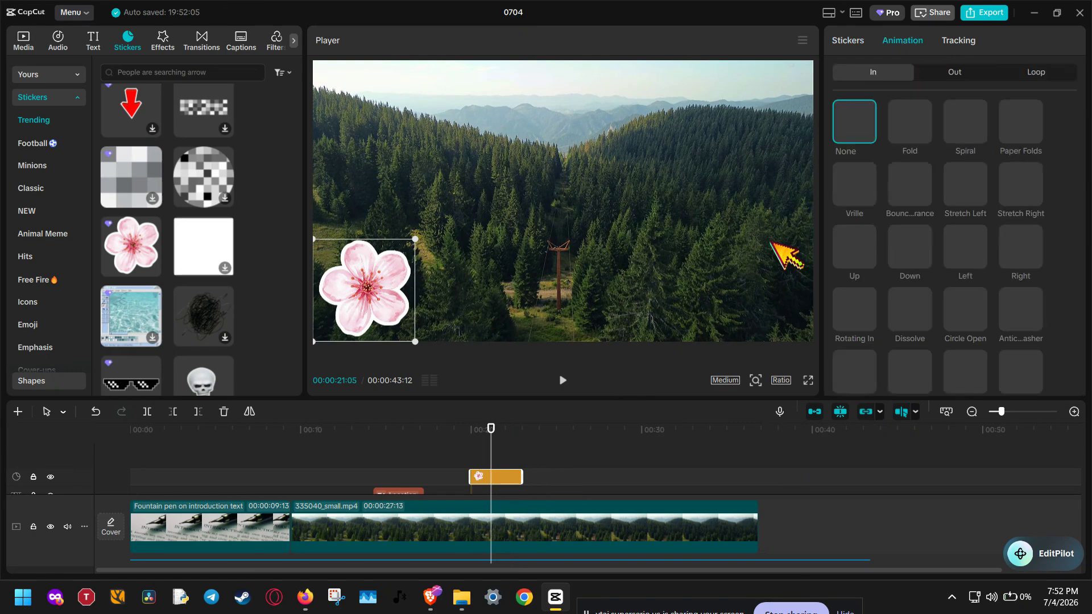
pyautogui.click(913, 127)
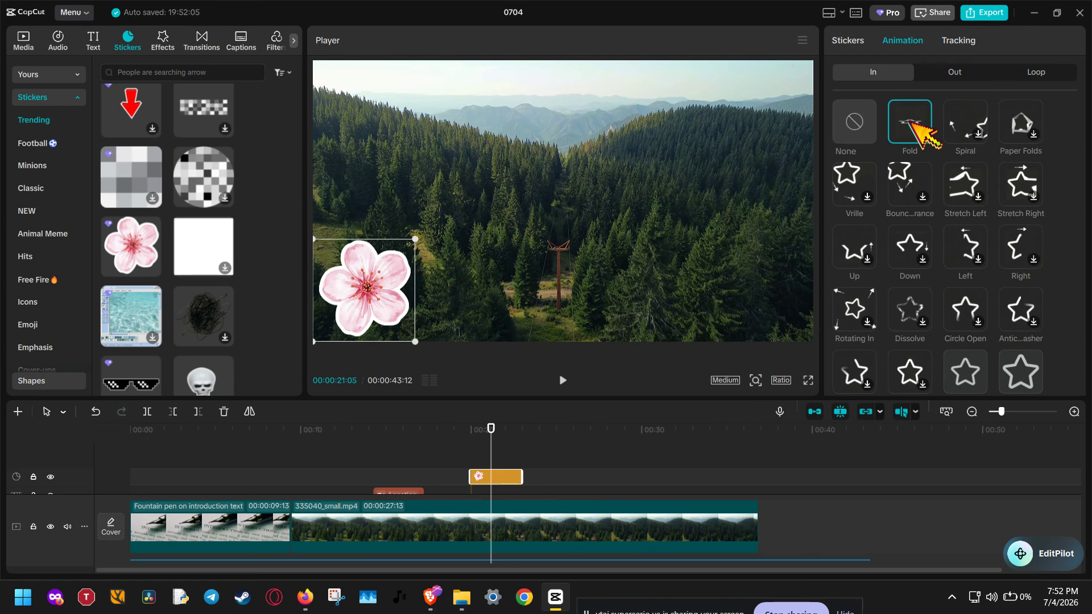
pyautogui.click(855, 182)
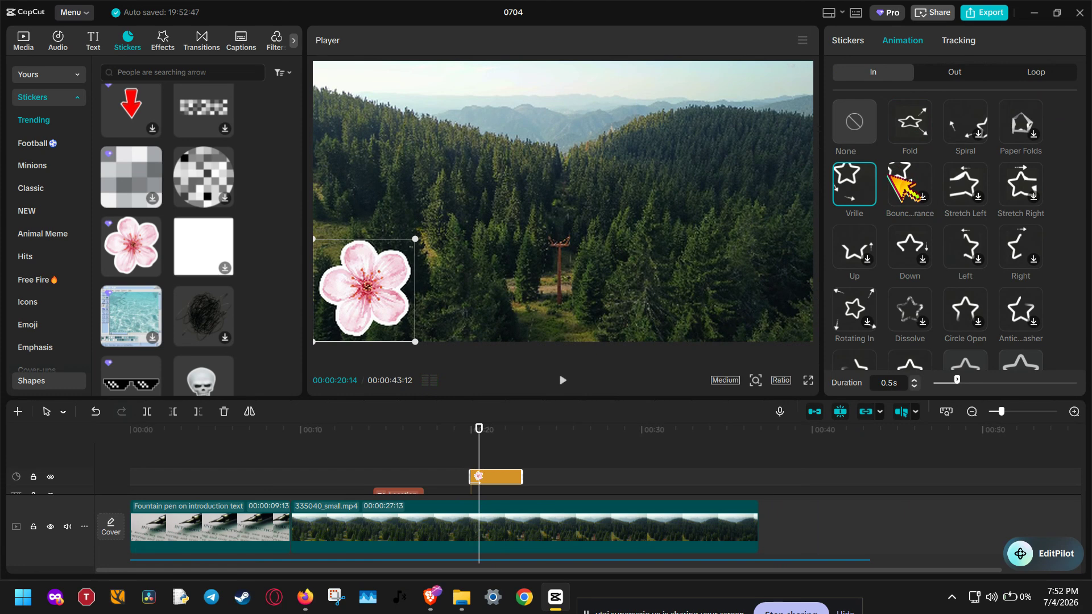
pyautogui.click(896, 183)
pyautogui.click(865, 248)
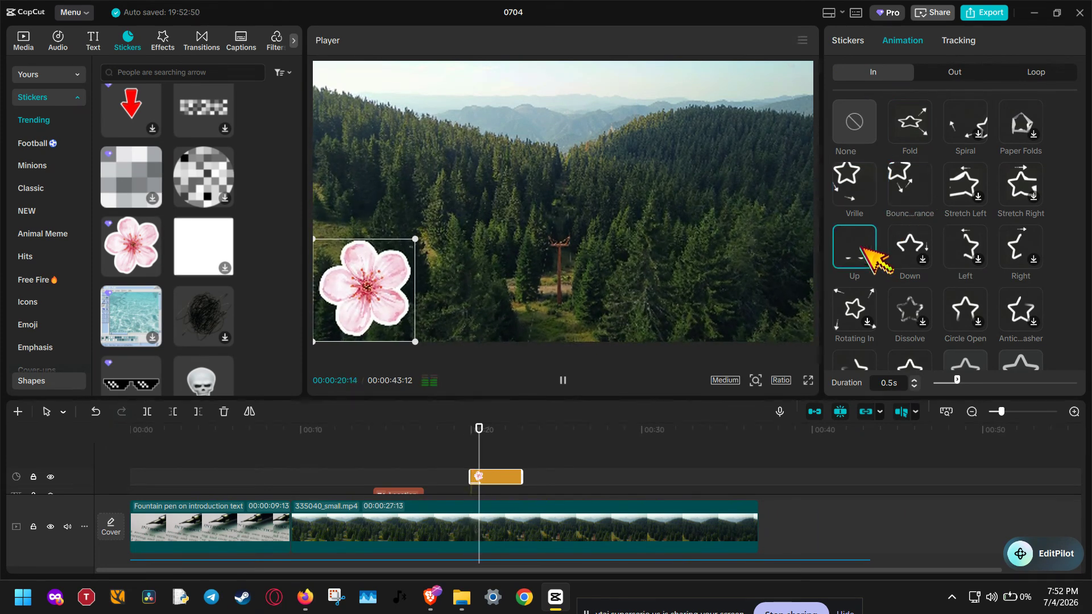
pyautogui.click(972, 123)
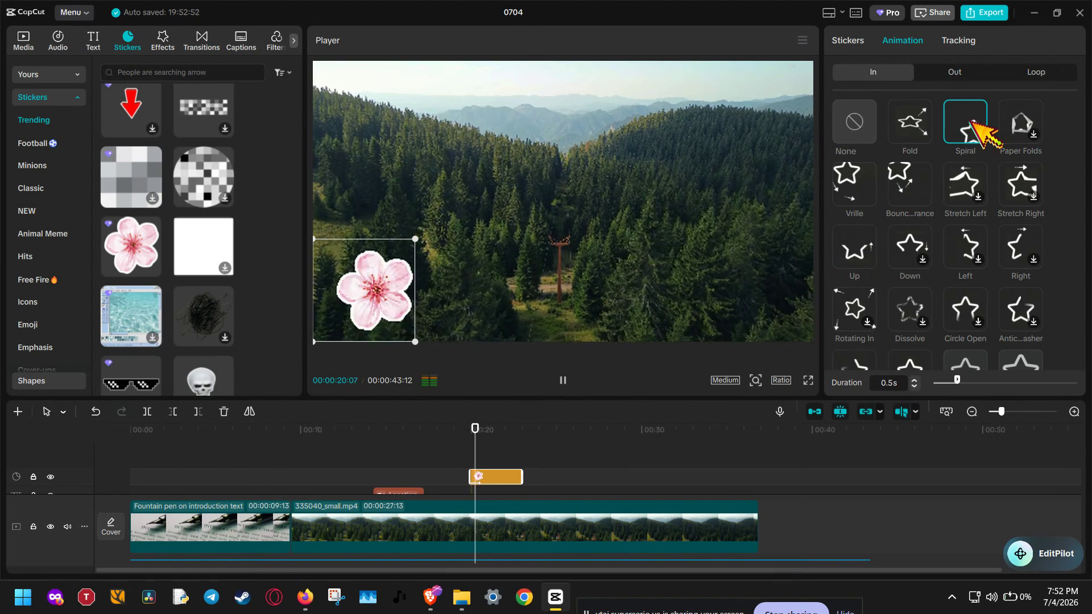
pyautogui.click(1020, 121)
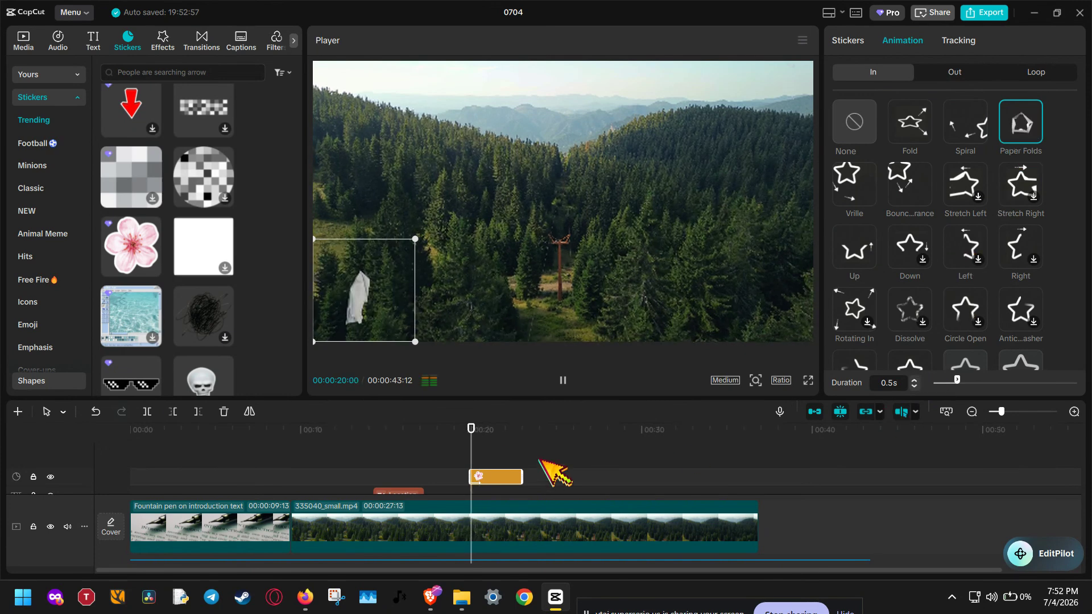
pyautogui.click(470, 452)
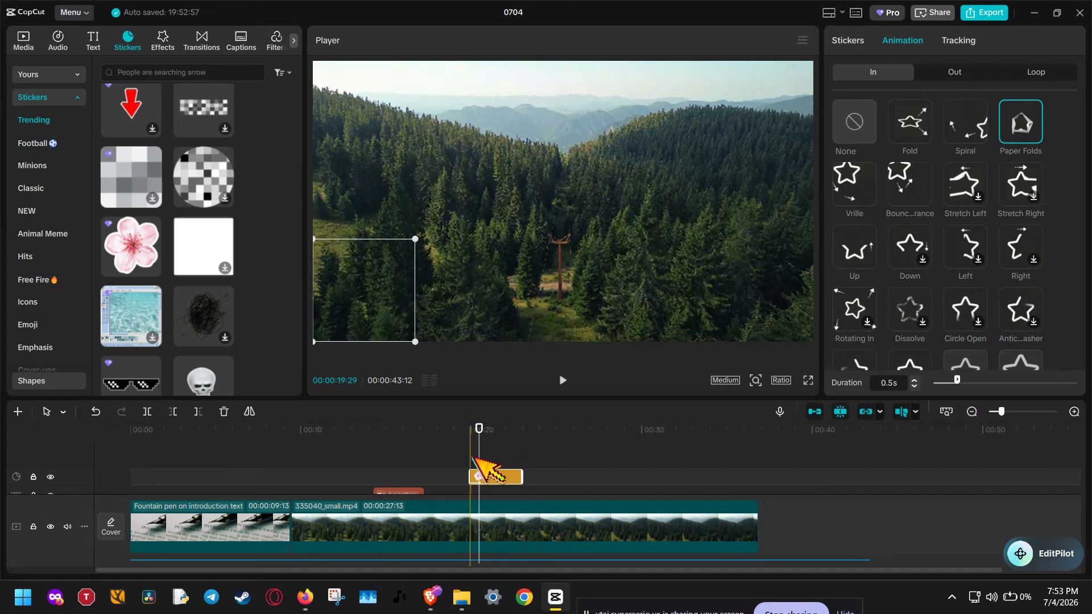
pyautogui.click(560, 380)
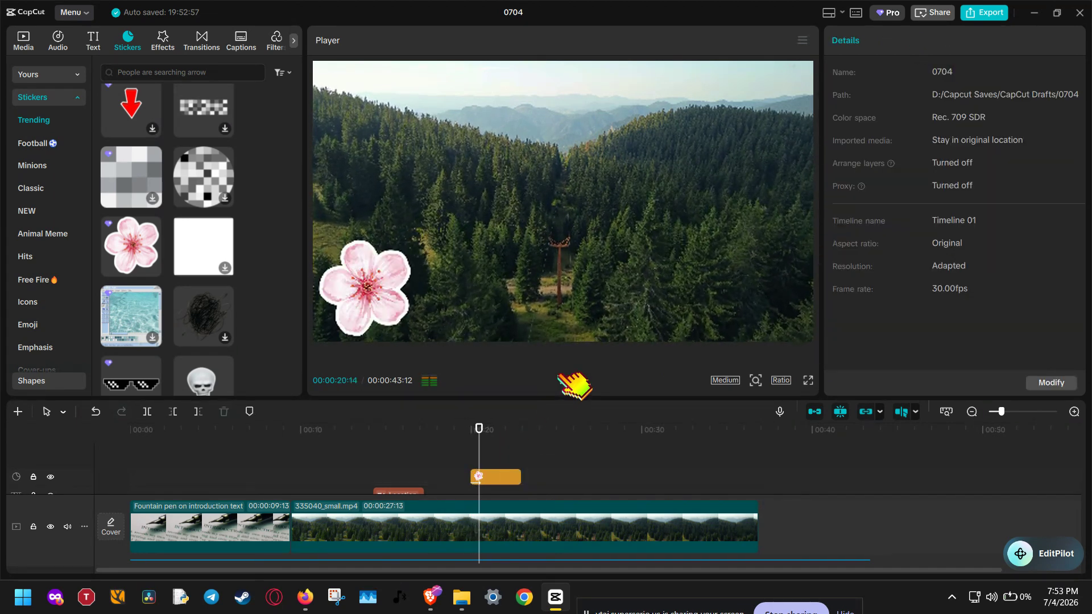
# - Browse the remaining in-animation options for the flower sticker
pyautogui.click(515, 478)
pyautogui.scroll(-3, 973, 307)
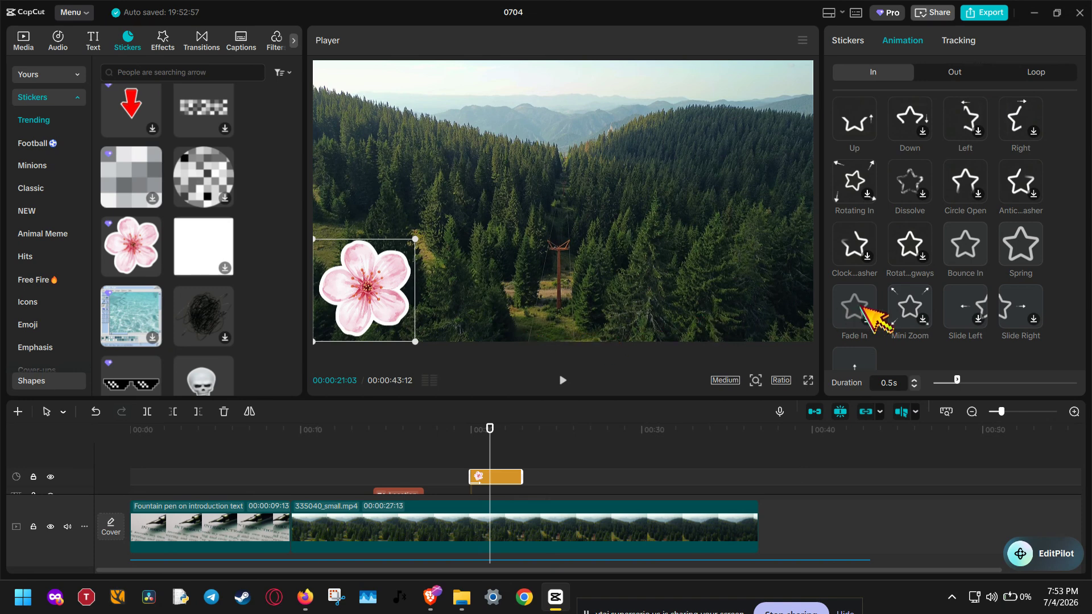
pyautogui.scroll(5, 865, 313)
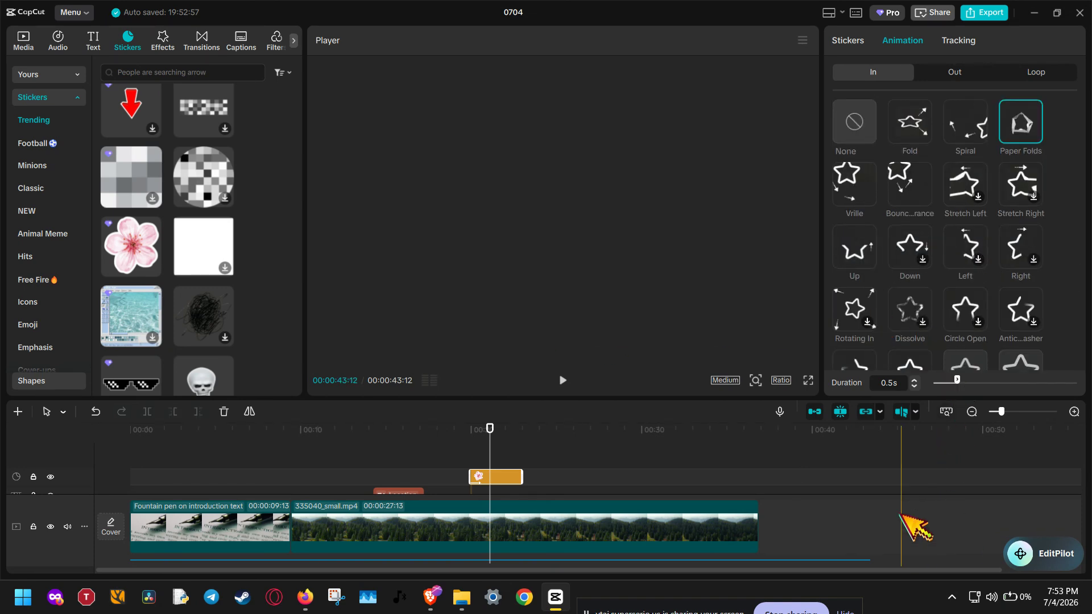